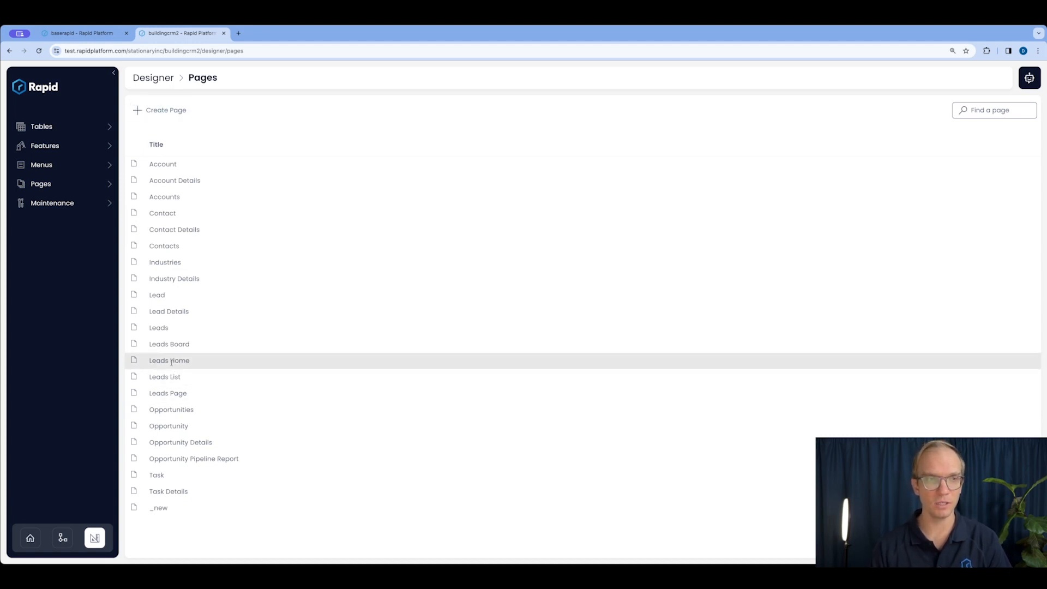
Open the Leads Home page for editing and add a Tab Strip layout to it.
{"action": "double_click", "coordinate": [171, 362]}
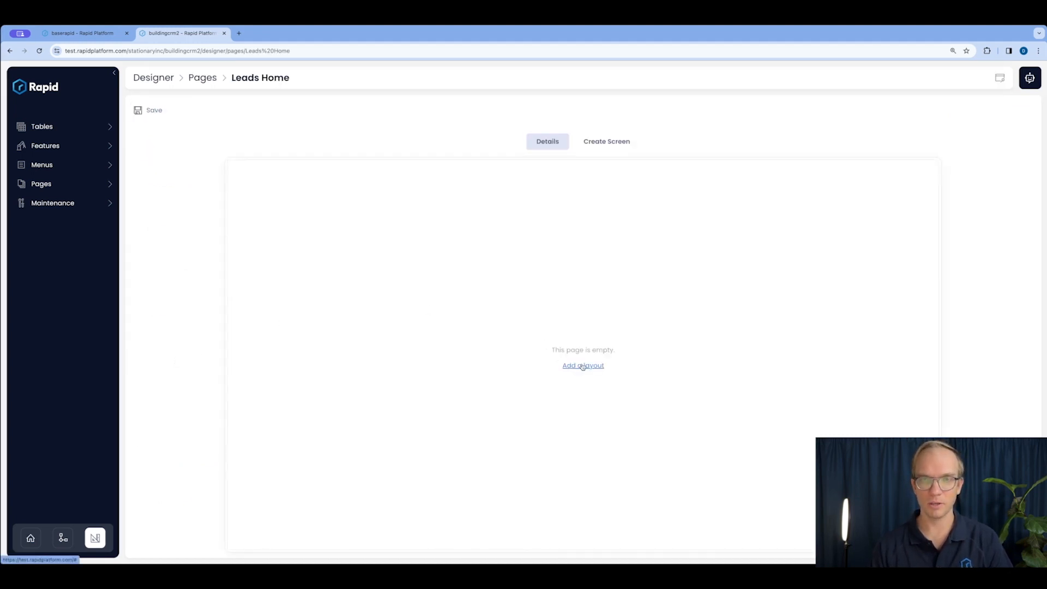
{"action": "left_click", "coordinate": [582, 366]}
{"action": "scroll", "coordinate": [915, 490], "scroll_direction": "down", "scroll_amount": 3}
{"action": "left_click", "coordinate": [910, 512]}
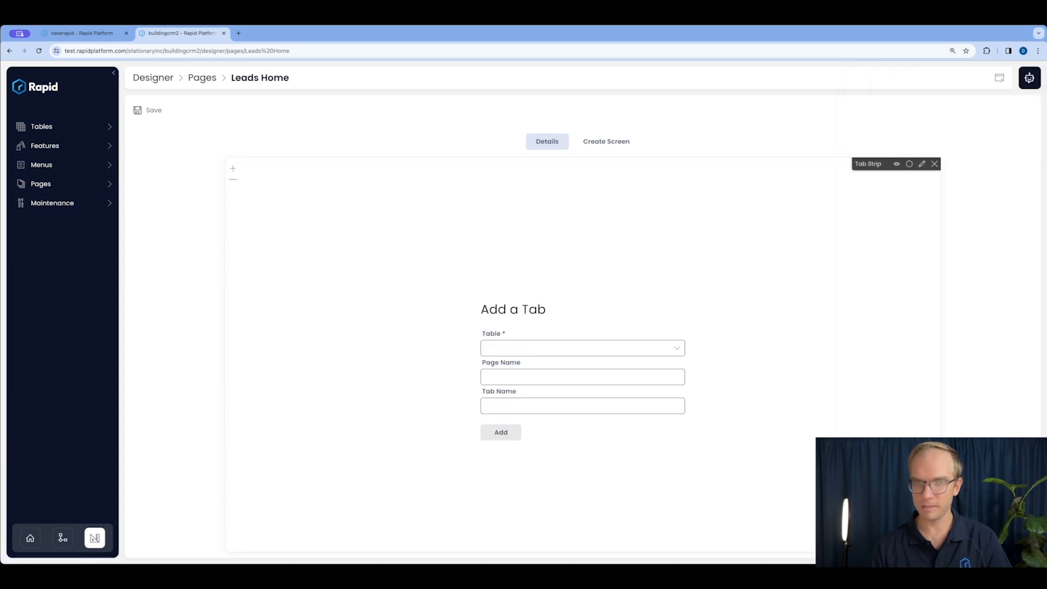
Add a tab for the Leads table with both the page name and tab name set to Leads Board.
{"action": "left_click", "coordinate": [676, 347]}
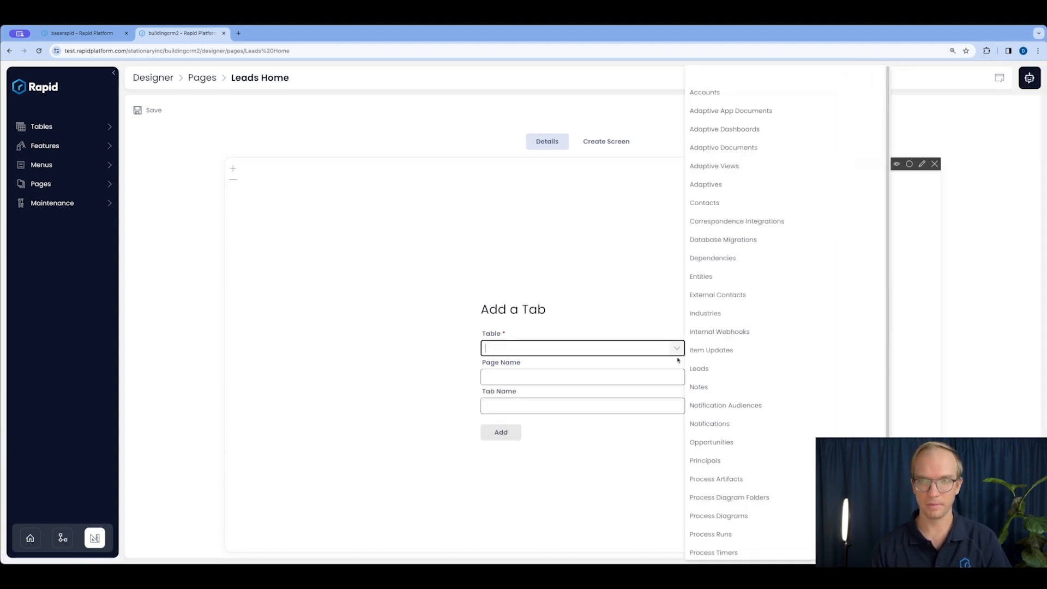
{"action": "left_click", "coordinate": [718, 376]}
{"action": "left_click", "coordinate": [564, 381]}
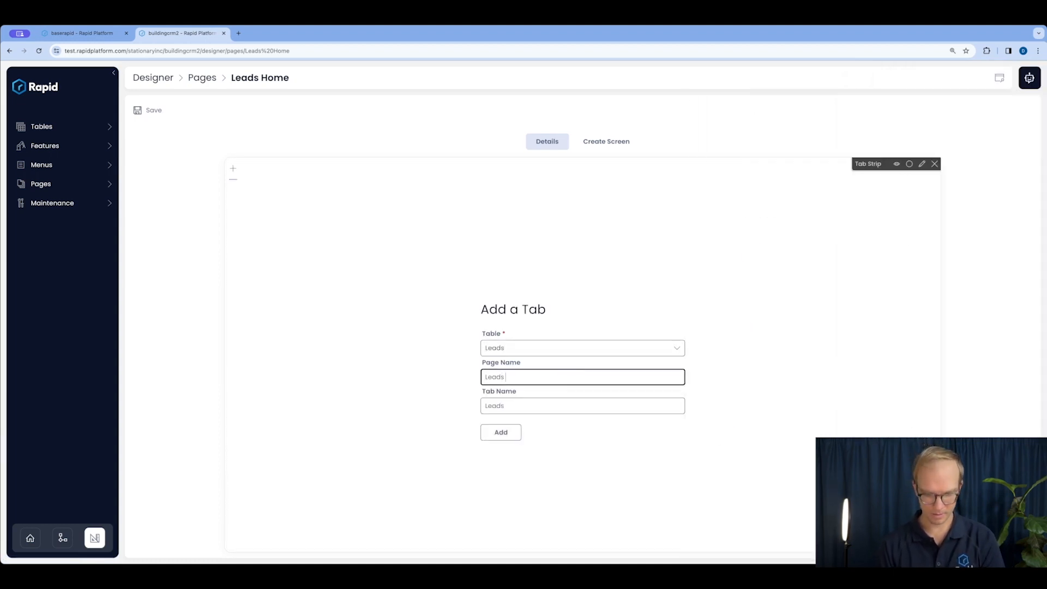
{"action": "type", "text": "Board"}
{"action": "left_click", "coordinate": [551, 405]}
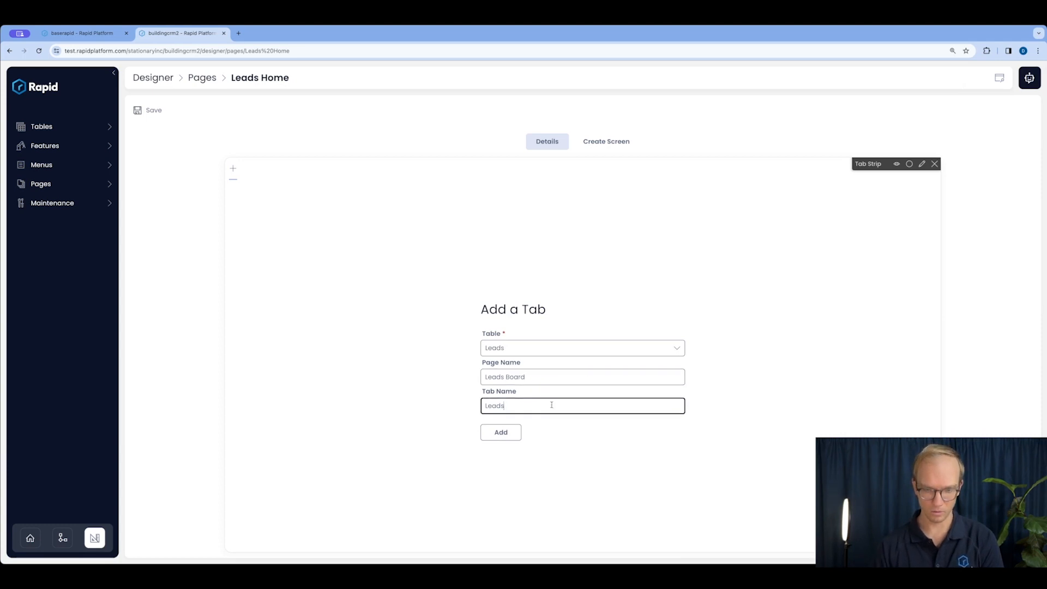
{"action": "type", "text": "Board"}
{"action": "left_click", "coordinate": [499, 431]}
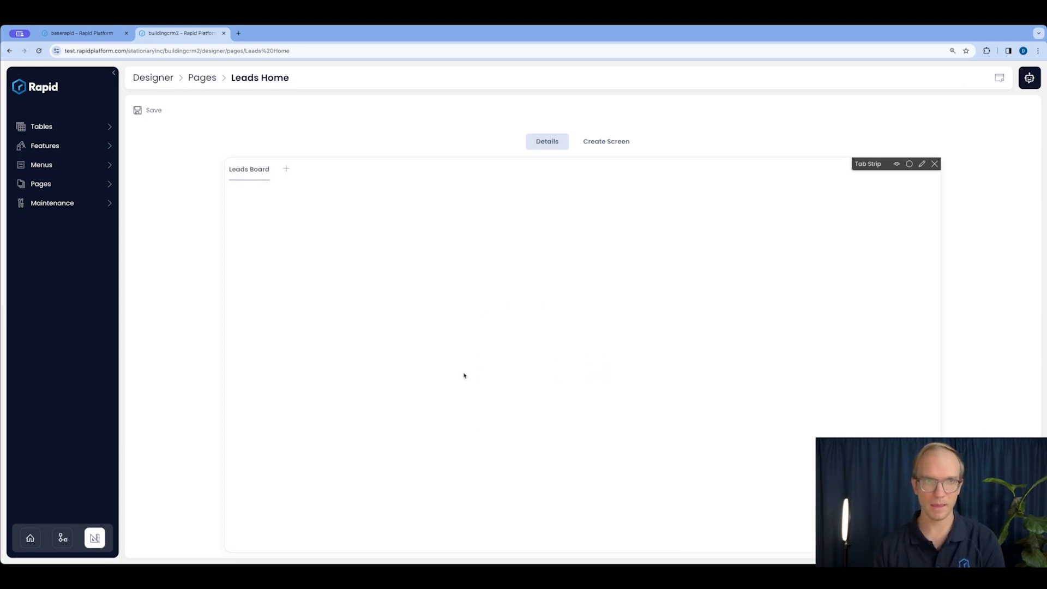
Add a second tab for the Leads table with the page and tab both named Leads List.
{"action": "left_click", "coordinate": [288, 171]}
{"action": "left_click", "coordinate": [675, 347]}
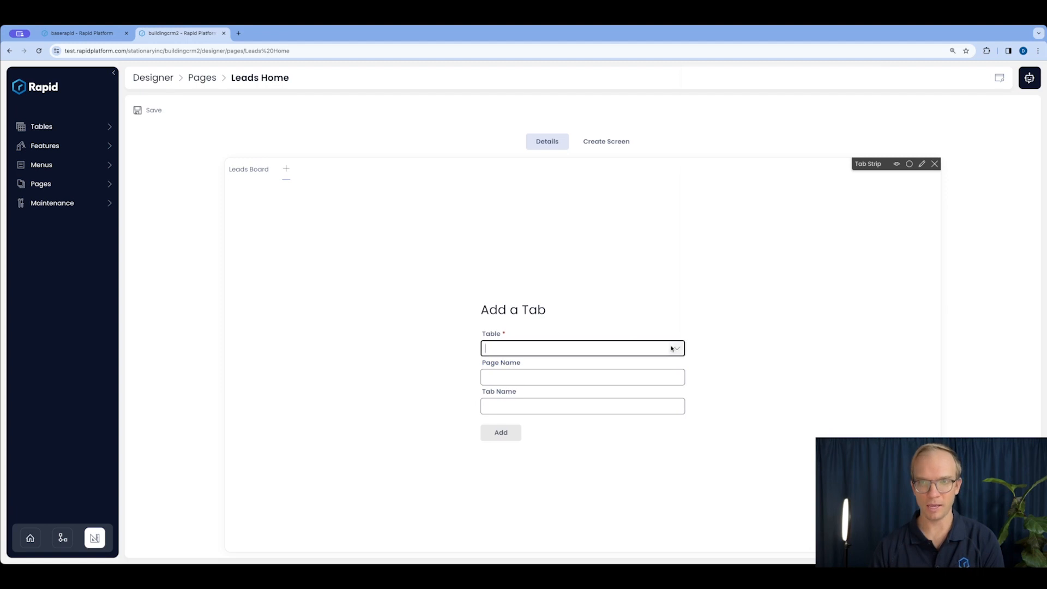
{"action": "left_click", "coordinate": [723, 376]}
{"action": "left_click", "coordinate": [559, 377]}
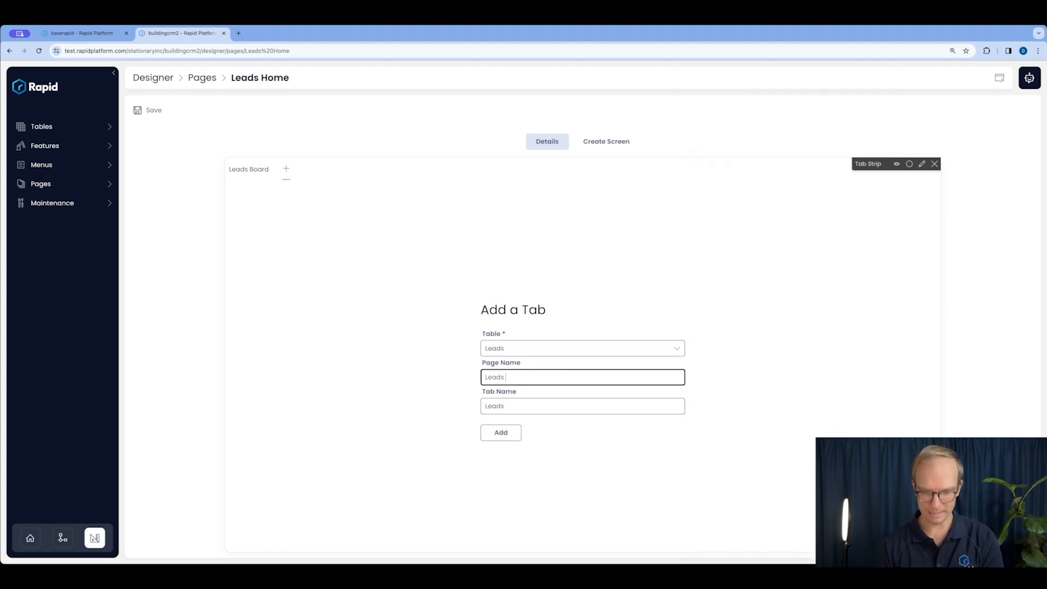
{"action": "left_click", "coordinate": [553, 410]}
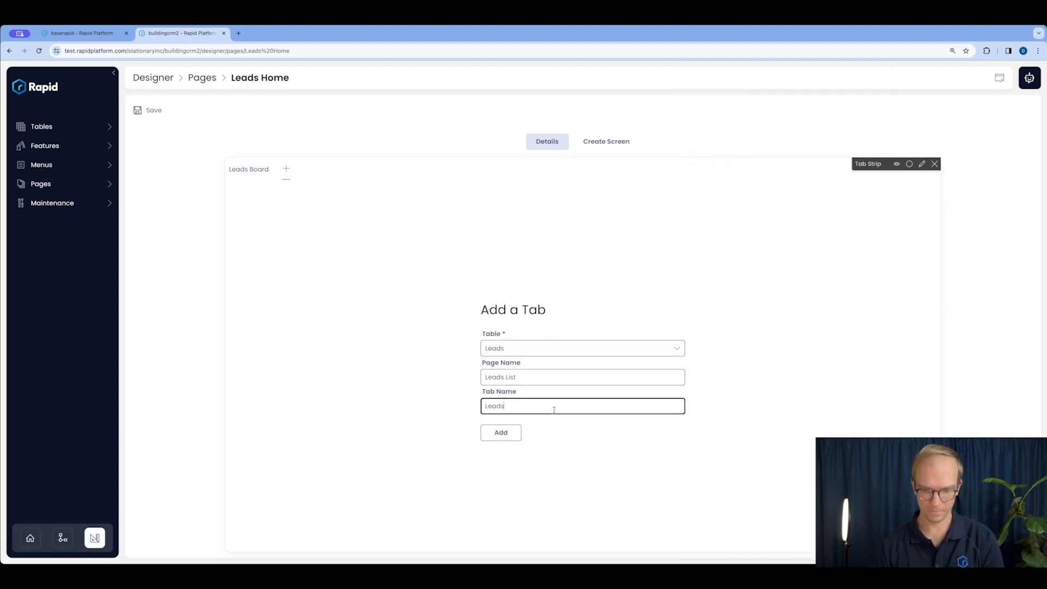
{"action": "type", "text": "List"}
{"action": "left_click", "coordinate": [504, 432]}
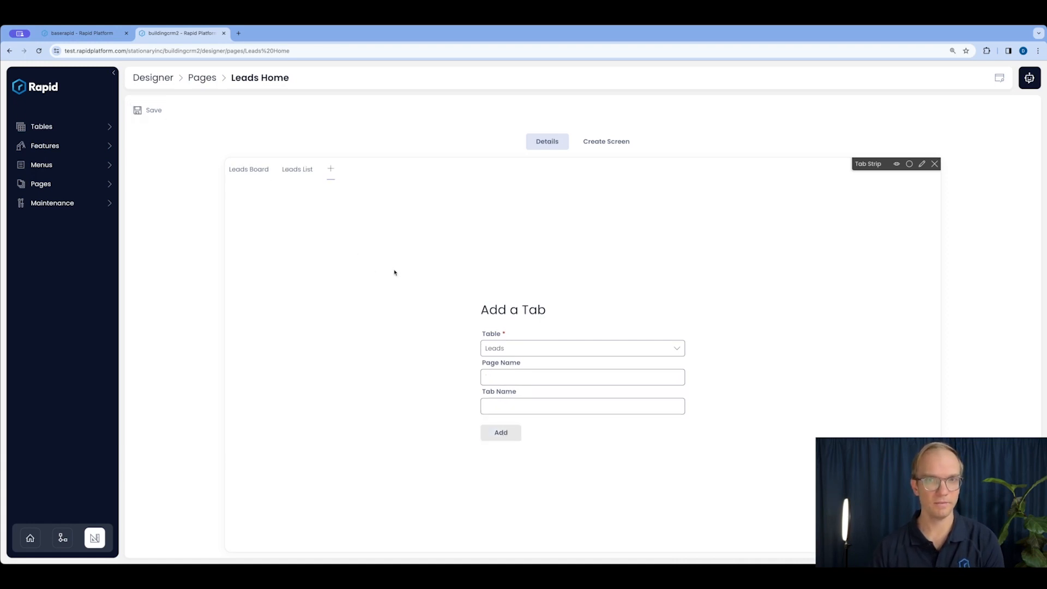
Add a Board component to the empty Leads Board tab.
{"action": "left_click", "coordinate": [243, 170]}
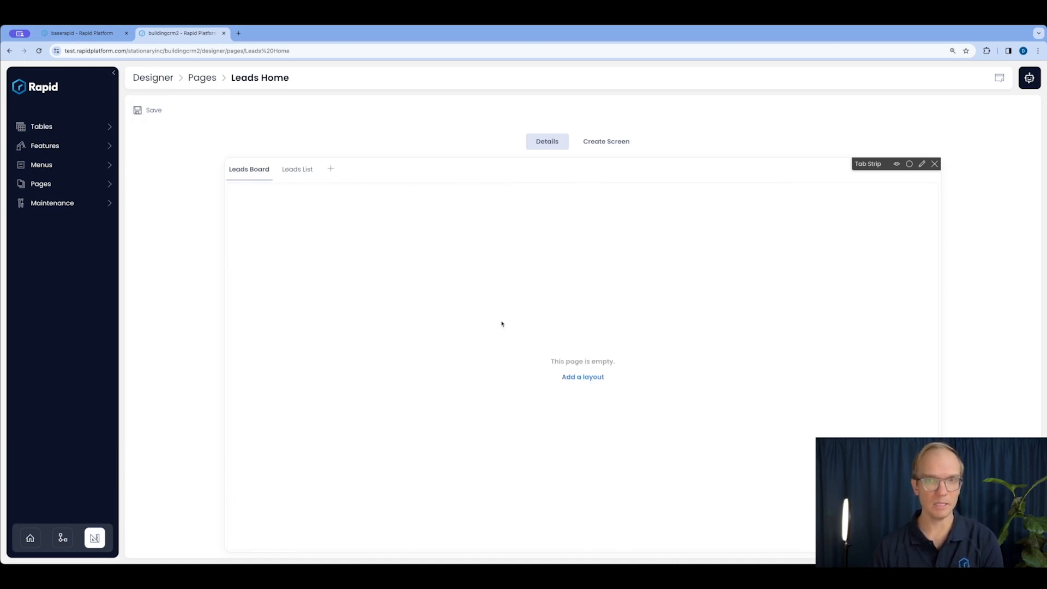
{"action": "left_click", "coordinate": [597, 378]}
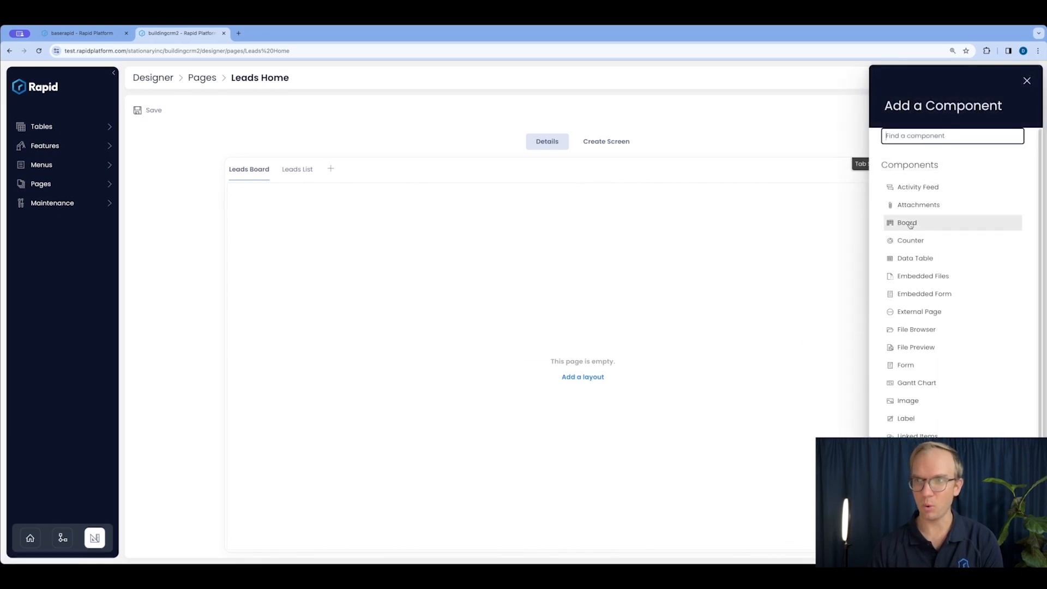
{"action": "left_click", "coordinate": [904, 223]}
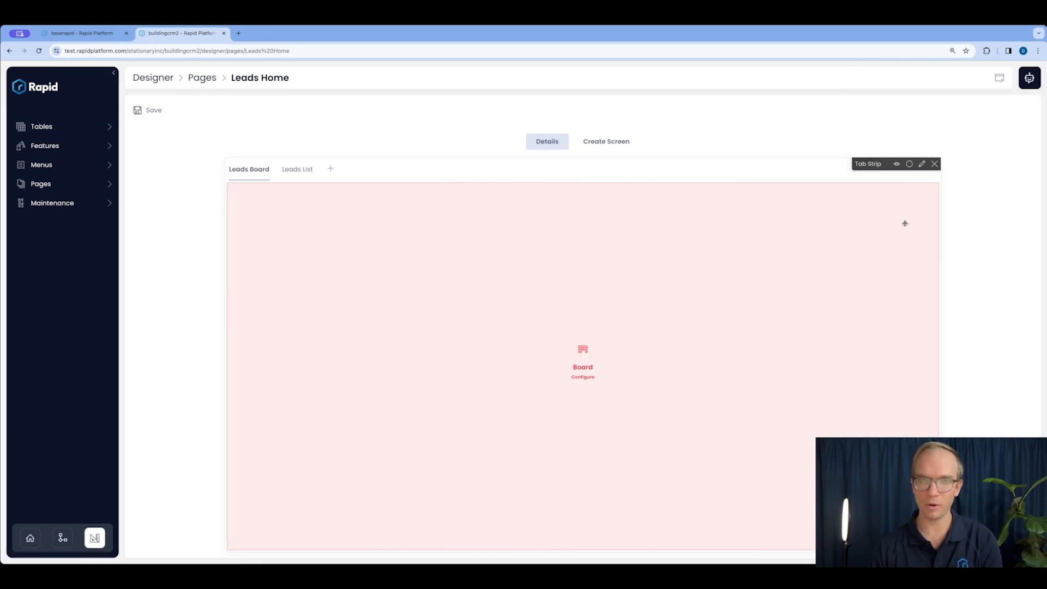
Configure the board to use the Leads table with Status as category column, and disable the (unspecified) column.
{"action": "left_click", "coordinate": [584, 379]}
{"action": "left_click", "coordinate": [1020, 148]}
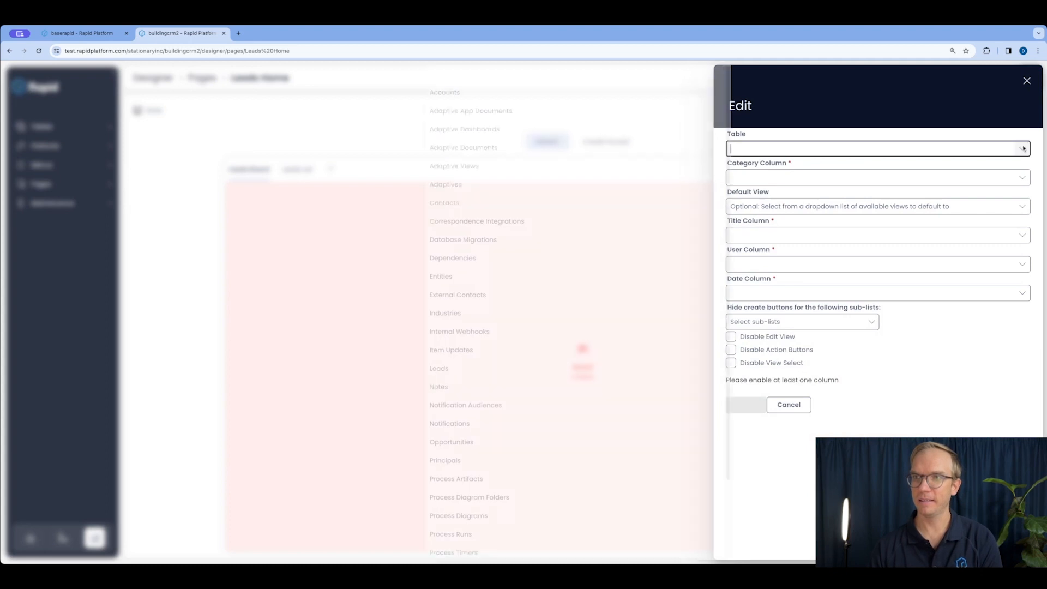
{"action": "left_click", "coordinate": [545, 367]}
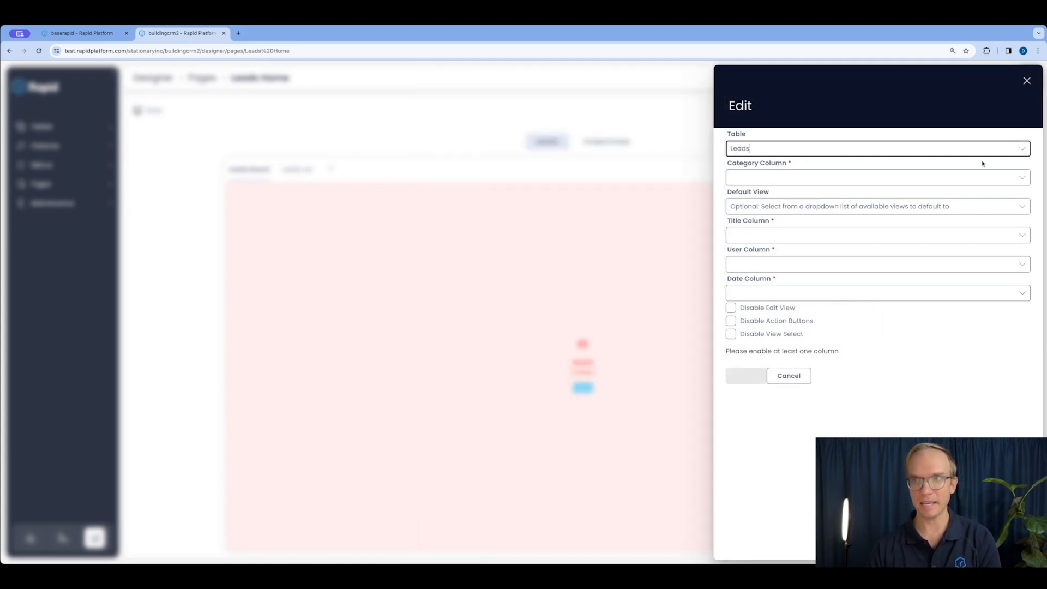
{"action": "left_click", "coordinate": [1020, 177]}
{"action": "left_click", "coordinate": [776, 214]}
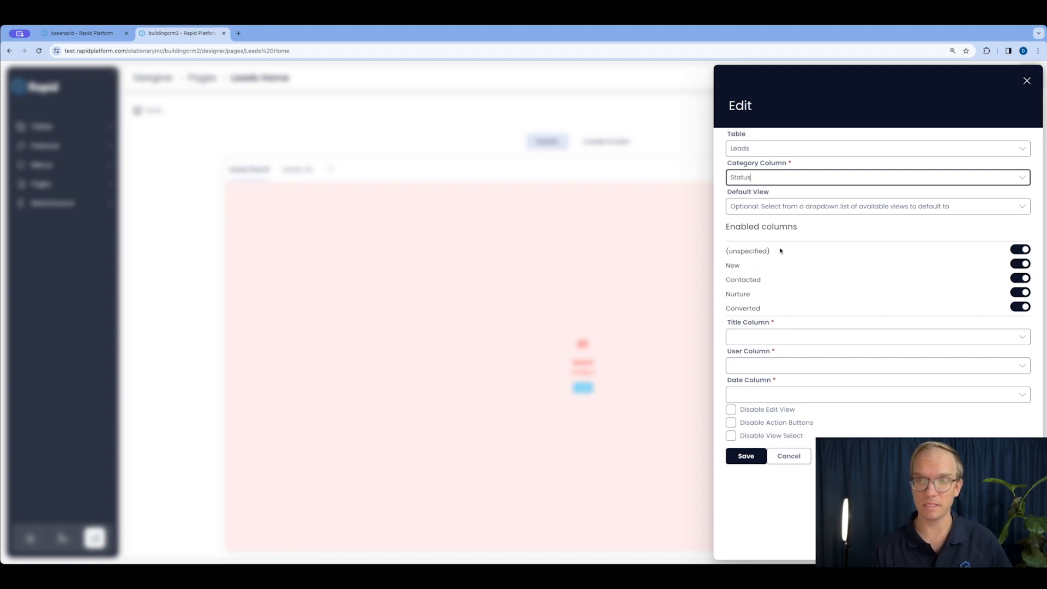
{"action": "left_click", "coordinate": [1024, 250]}
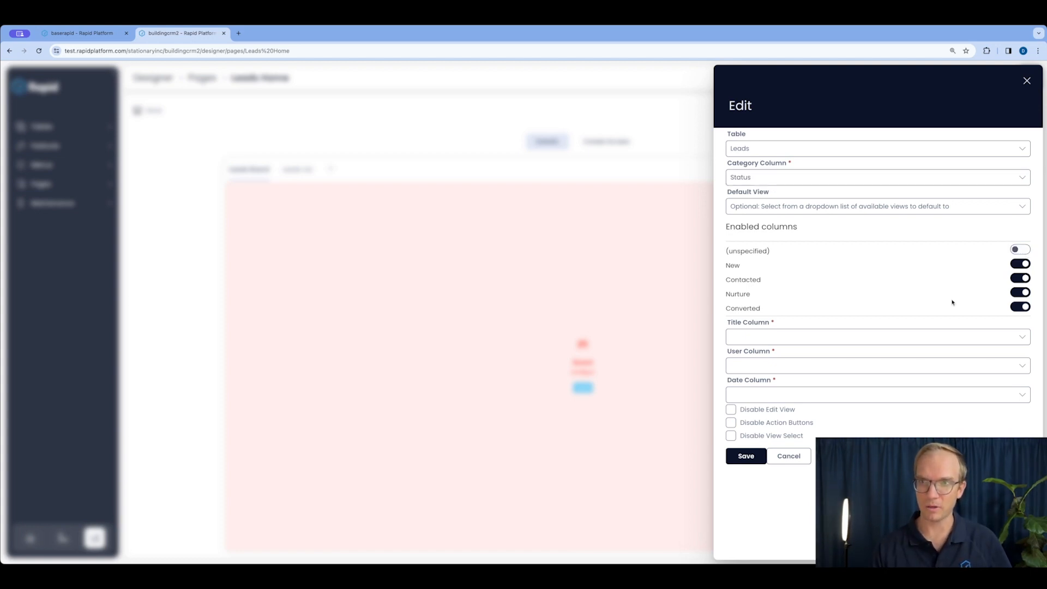
Save the board with Company Name as title column and Lead Manager as user column, and review the Leads List tab's content.
{"action": "left_click", "coordinate": [1021, 336]}
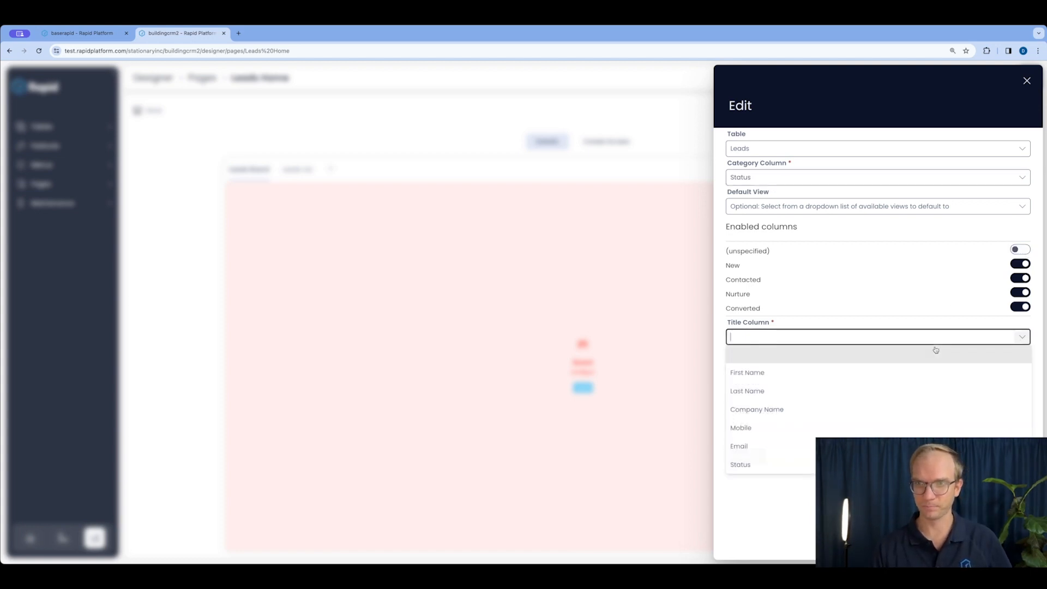
{"action": "left_click", "coordinate": [807, 414]}
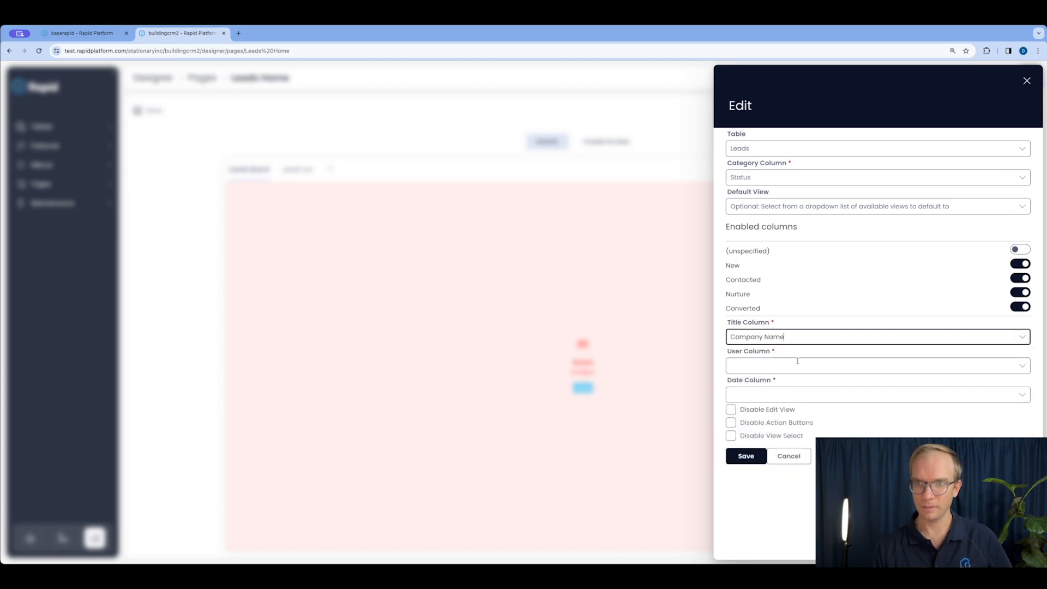
{"action": "left_click", "coordinate": [1016, 370]}
{"action": "left_click", "coordinate": [793, 403]}
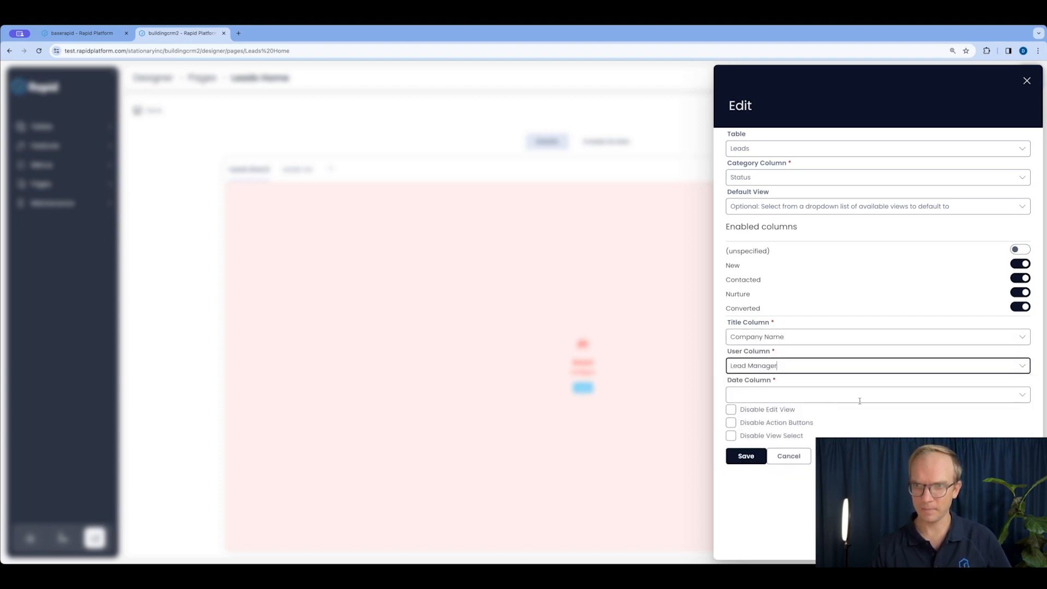
{"action": "left_click", "coordinate": [1004, 397]}
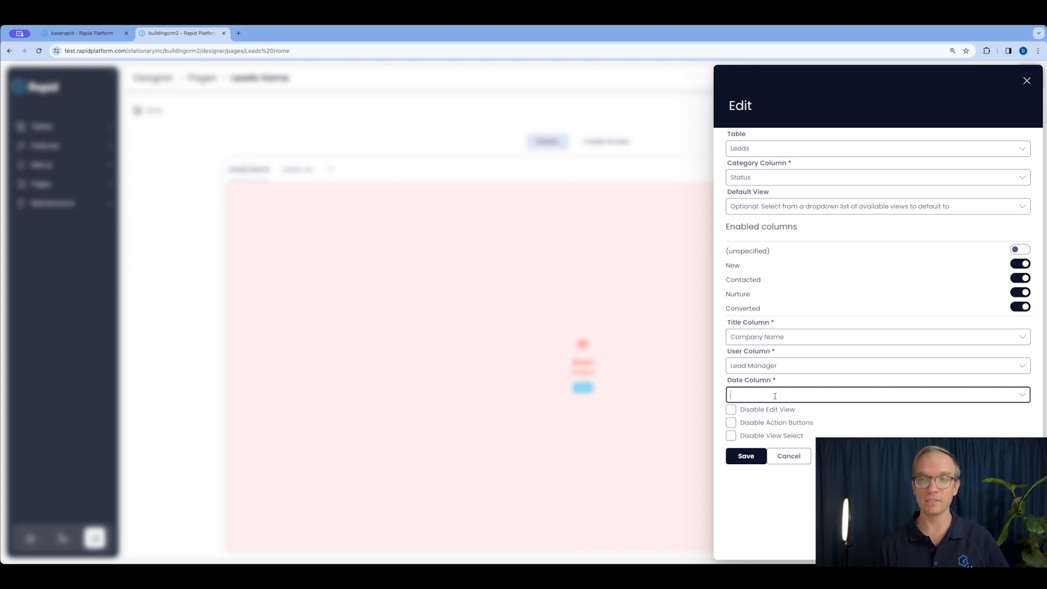
{"action": "left_click", "coordinate": [746, 461]}
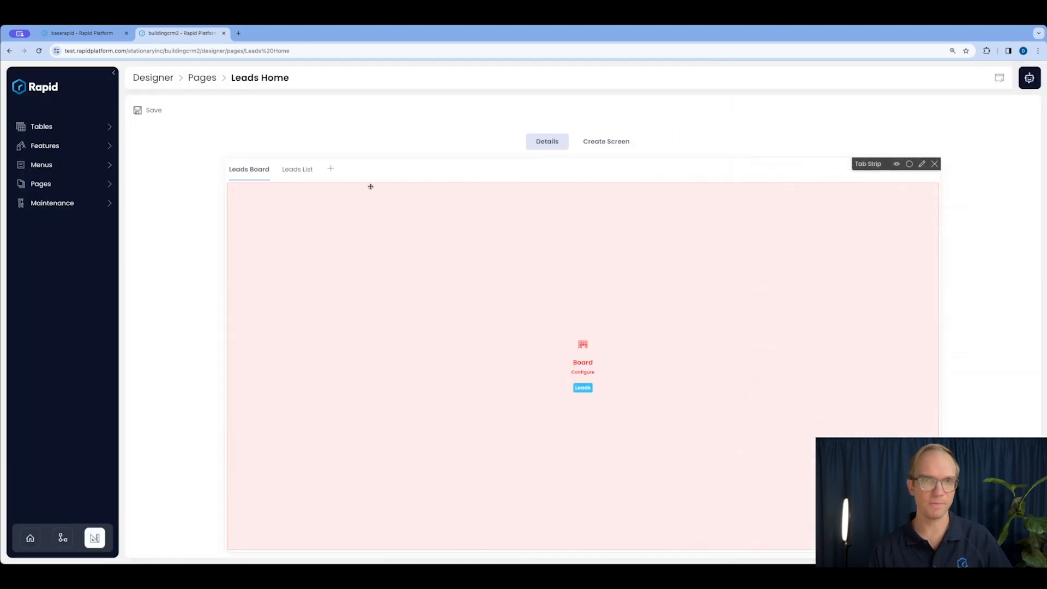
{"action": "left_click", "coordinate": [298, 169]}
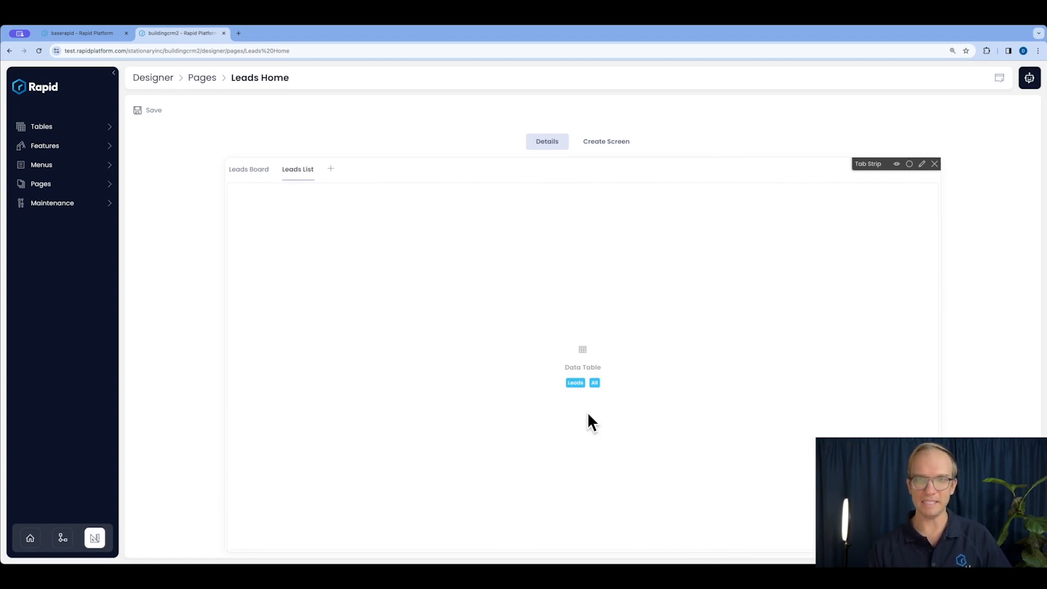
{"action": "left_click", "coordinate": [256, 174]}
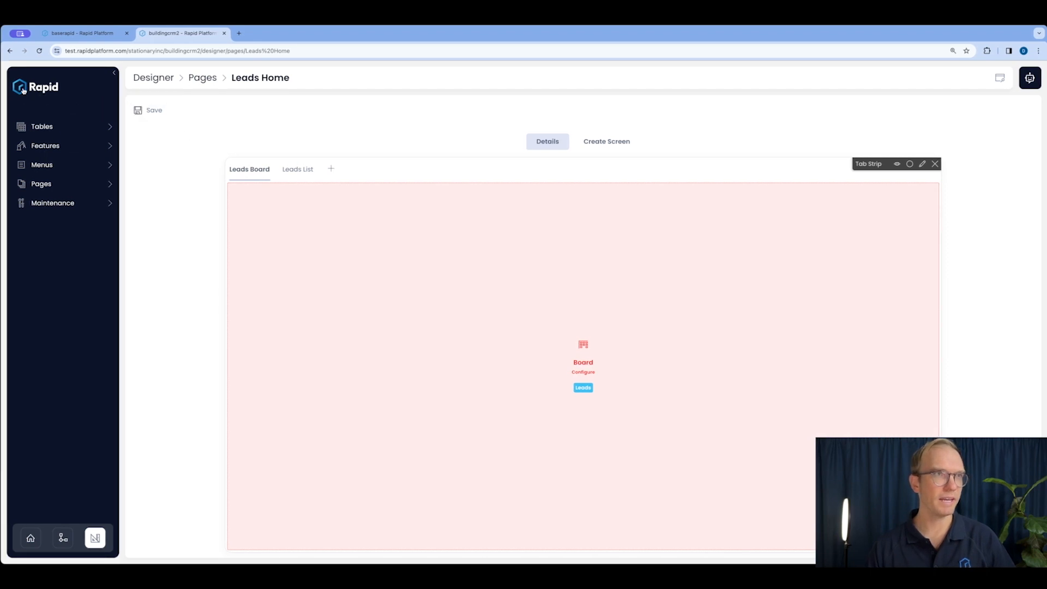
Open the Explorer sidebar menu for editing and set the Leads item's on-click action to Open App.
{"action": "left_click", "coordinate": [53, 168]}
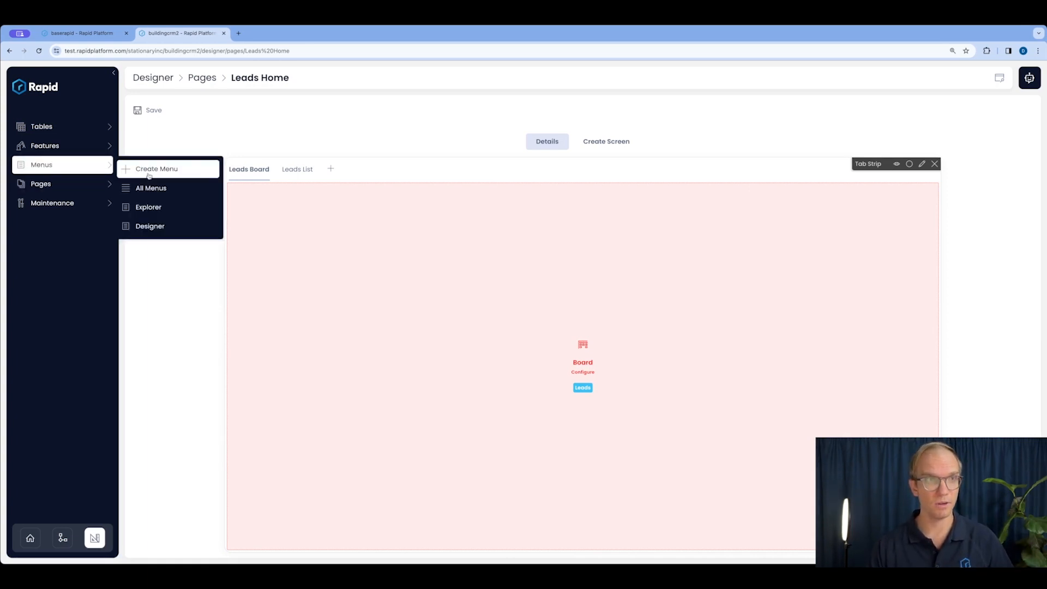
{"action": "left_click", "coordinate": [150, 207]}
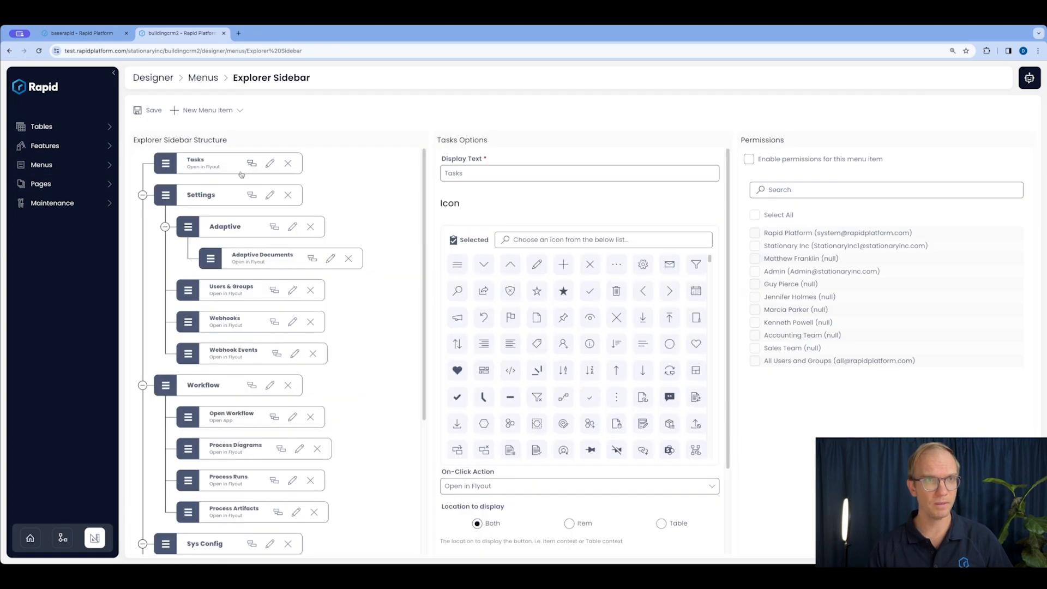
{"action": "scroll", "coordinate": [195, 488], "scroll_direction": "down", "scroll_amount": 4}
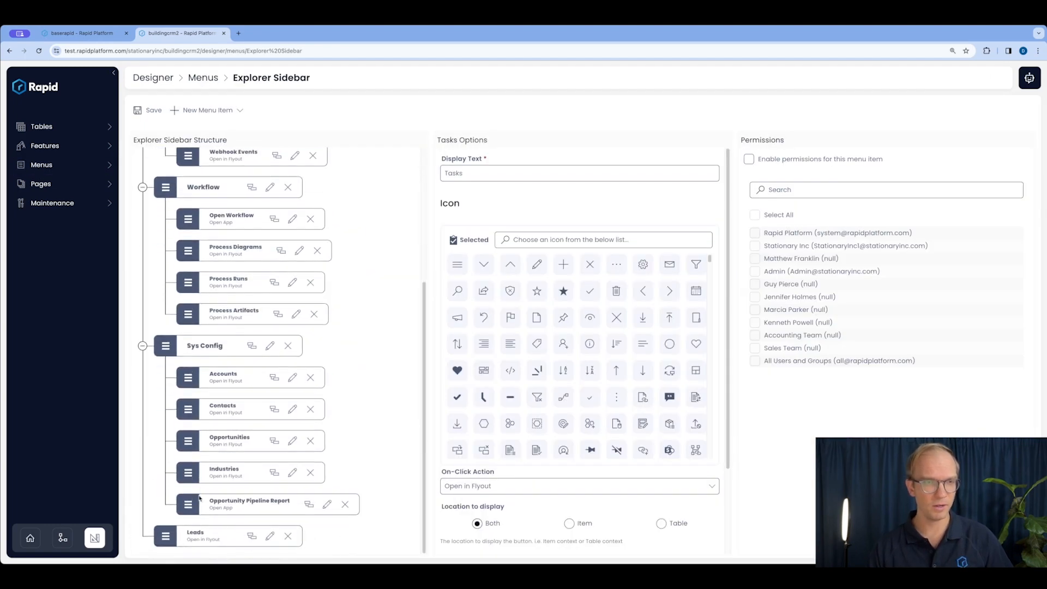
{"action": "left_click", "coordinate": [269, 536]}
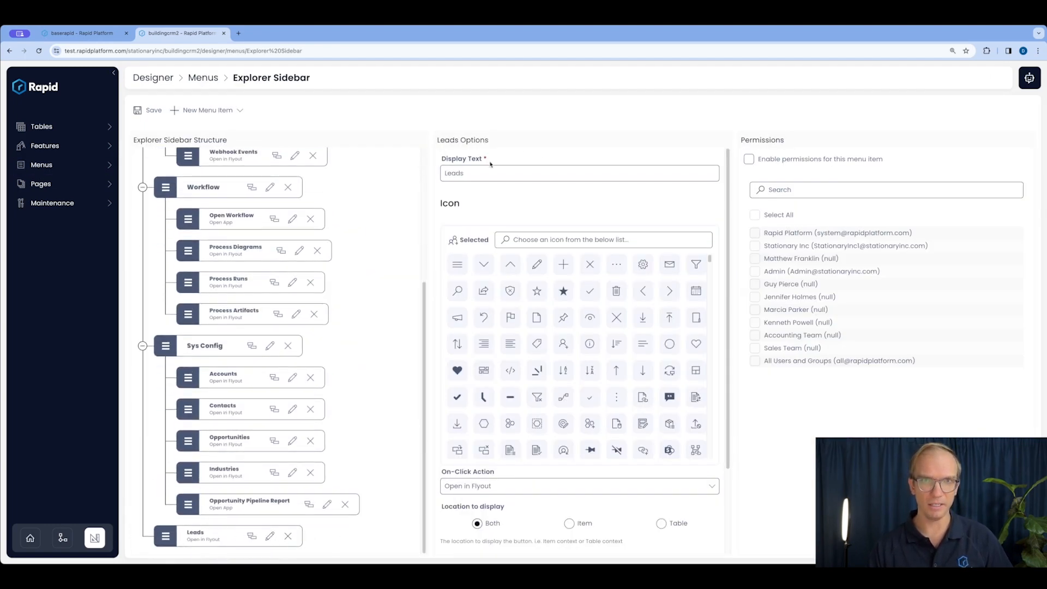
{"action": "scroll", "coordinate": [524, 448], "scroll_direction": "down", "scroll_amount": 3}
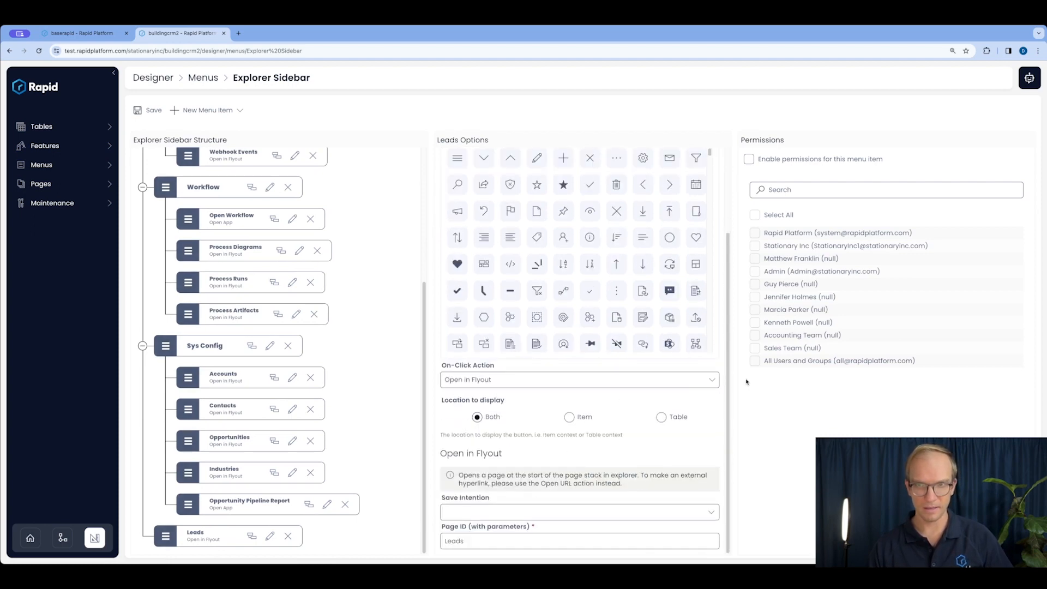
{"action": "left_click", "coordinate": [709, 380]}
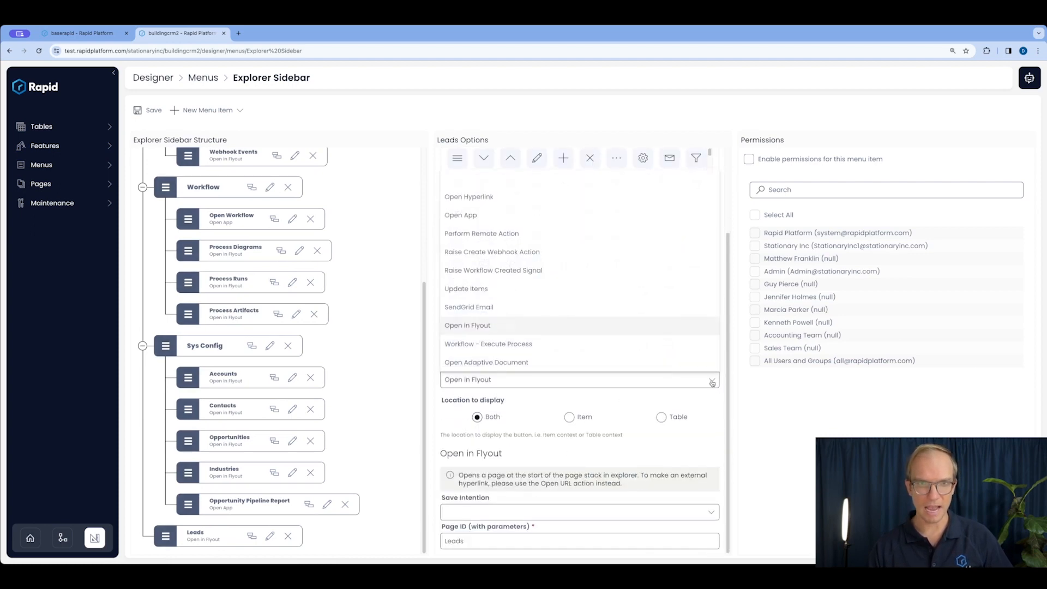
{"action": "left_click", "coordinate": [482, 216]}
Set the Leads item's app to Explorer and sub-path to Leads Home, and save the menu.
{"action": "scroll", "coordinate": [494, 531], "scroll_direction": "down", "scroll_amount": 1}
{"action": "left_click", "coordinate": [494, 513]}
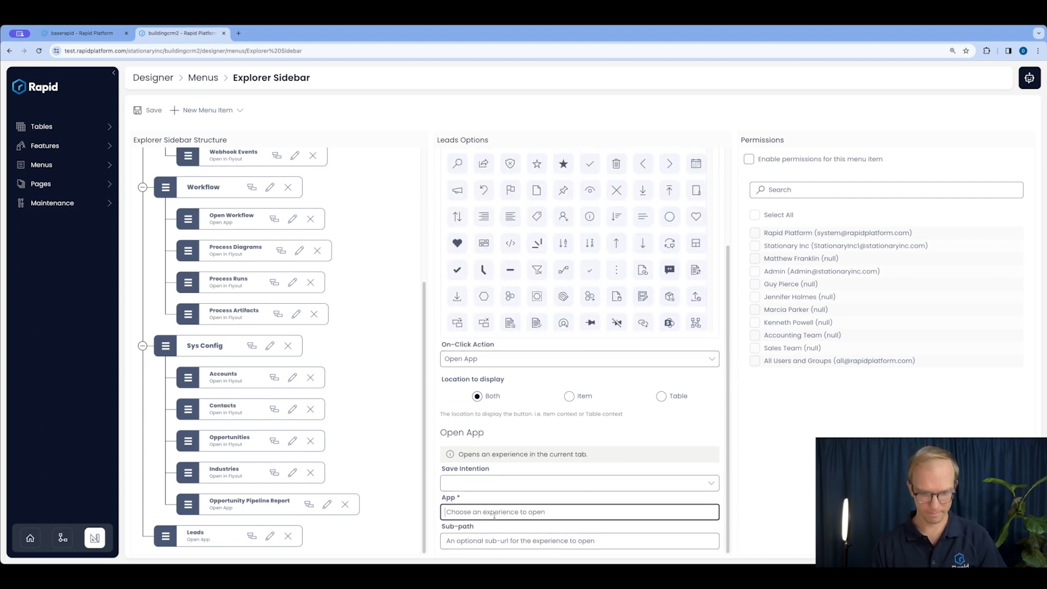
{"action": "type", "text": "Explorer"}
{"action": "key", "text": "Tab"}
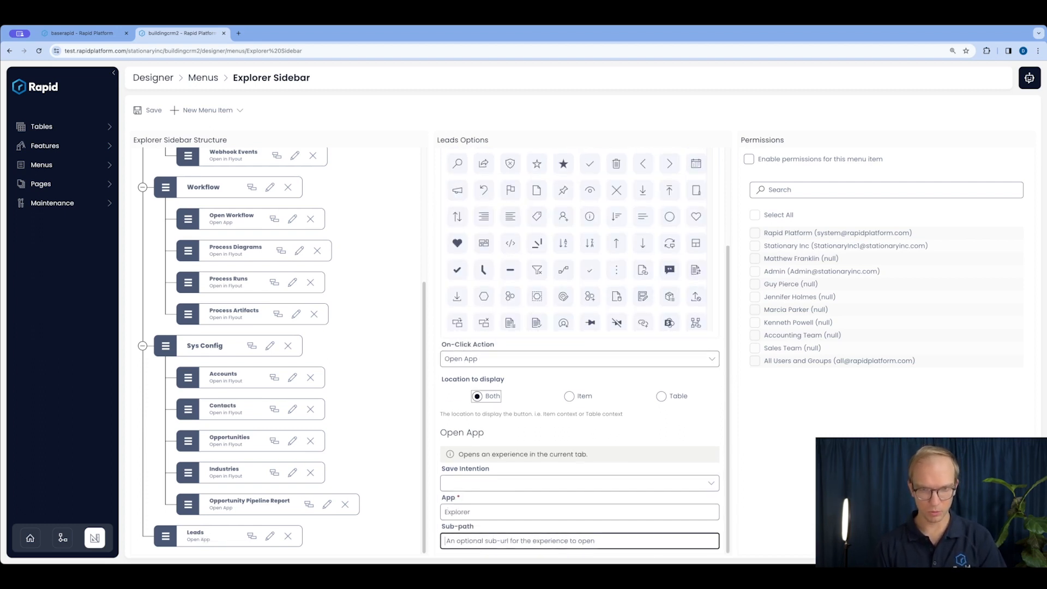
{"action": "type", "text": "Leads Ho"}
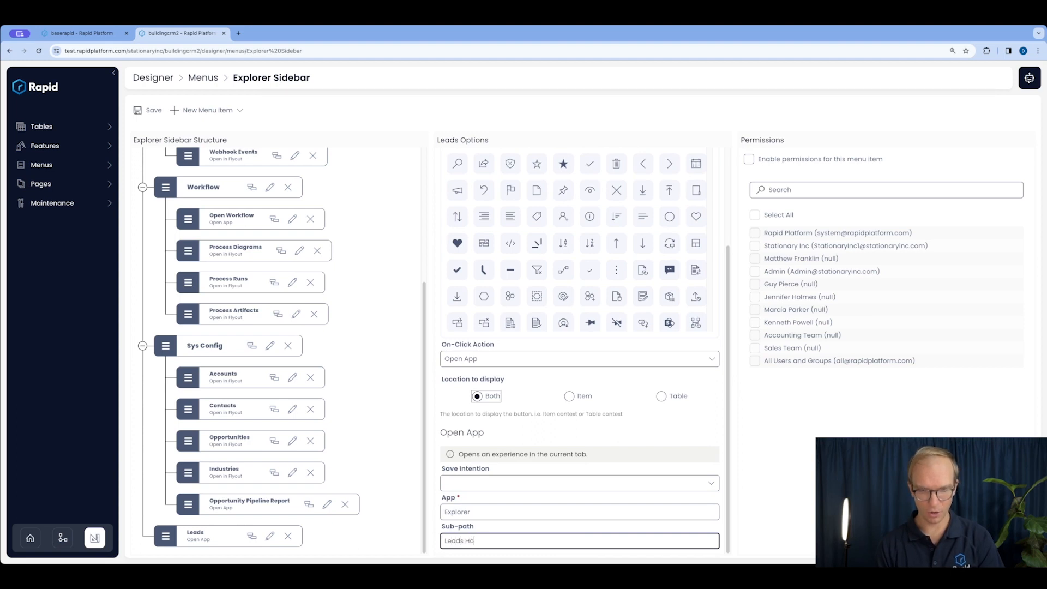
{"action": "type", "text": "me"}
{"action": "left_click", "coordinate": [138, 110]}
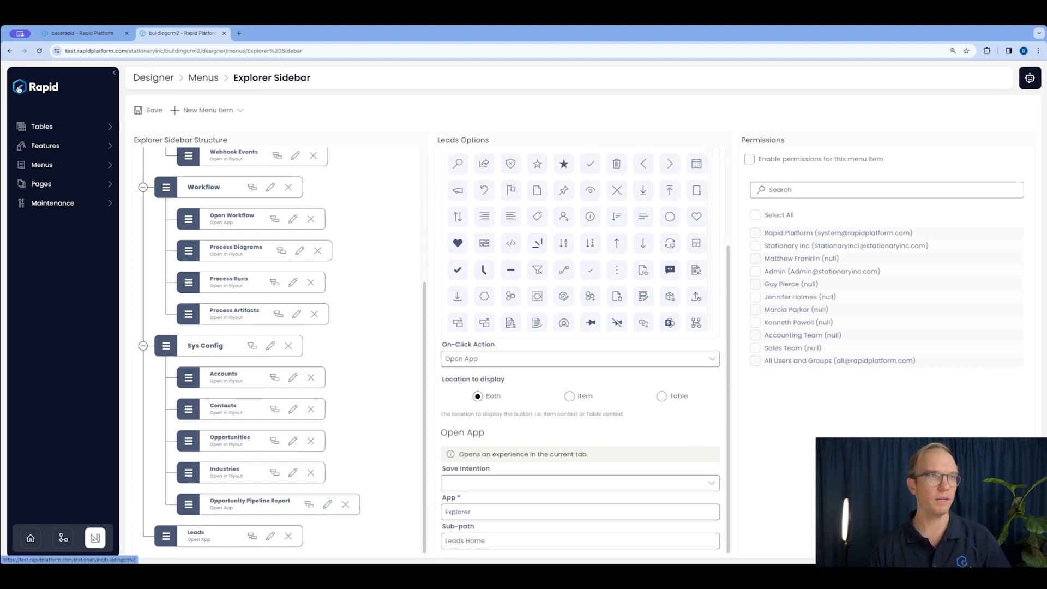
Open the Explorer's Leads page and review its Leads Board and Leads List tabs, returning to the board.
{"action": "left_click", "coordinate": [18, 89]}
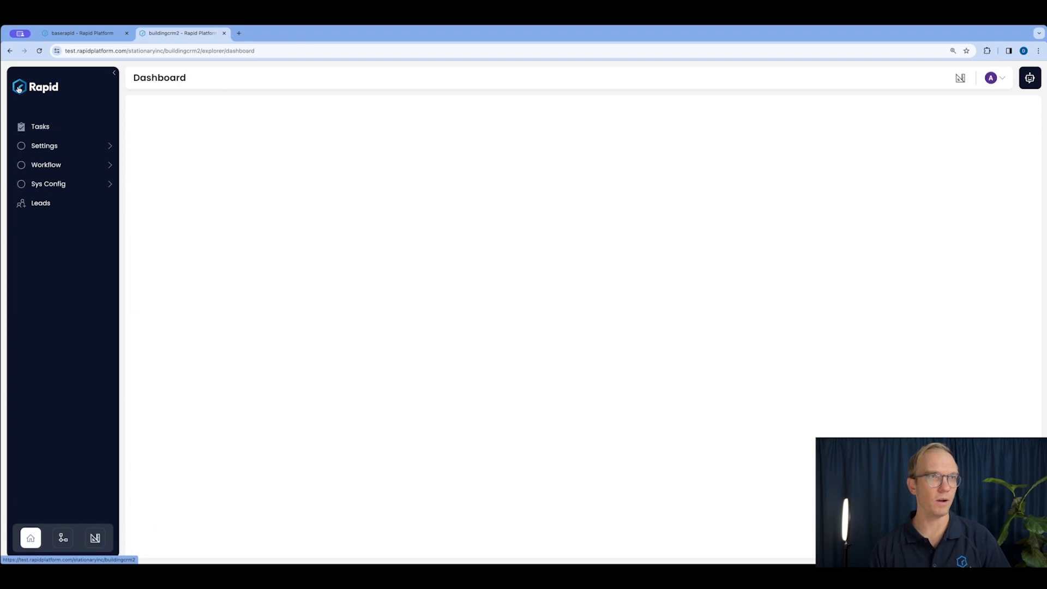
{"action": "left_click", "coordinate": [44, 205]}
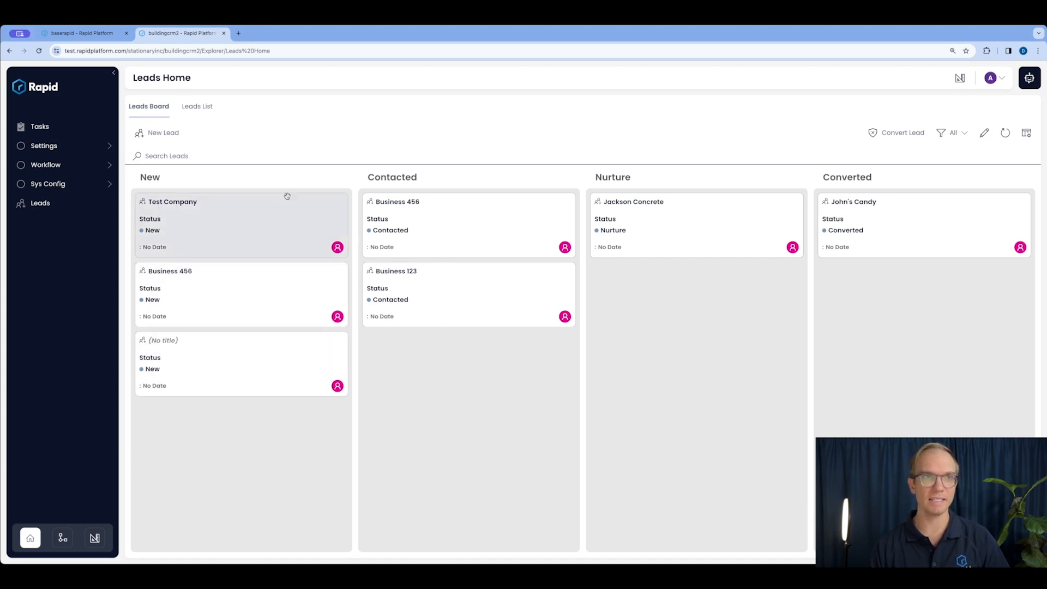
{"action": "left_click", "coordinate": [201, 109]}
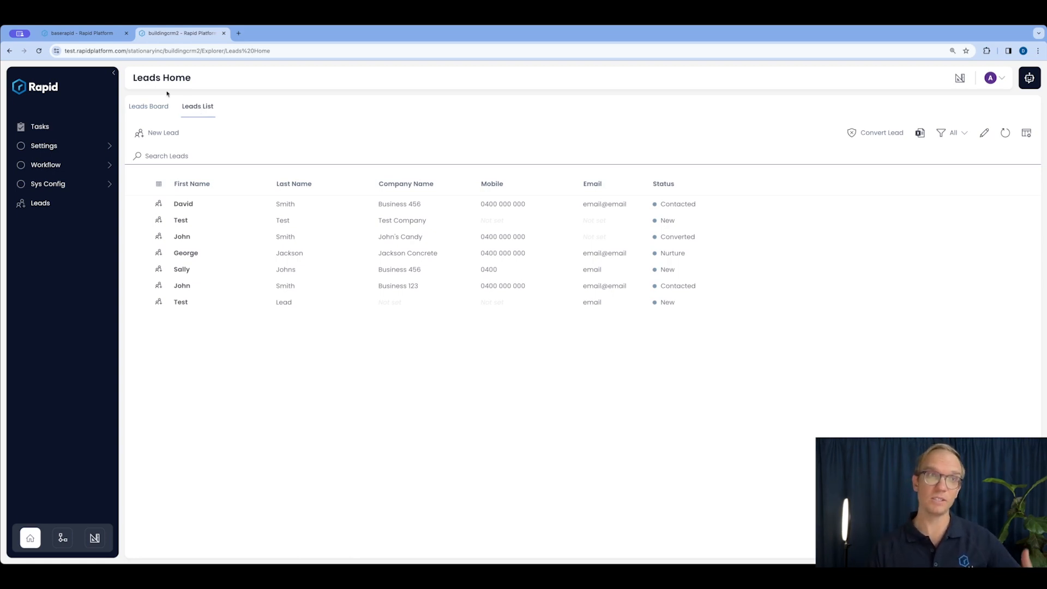
{"action": "left_click", "coordinate": [148, 107]}
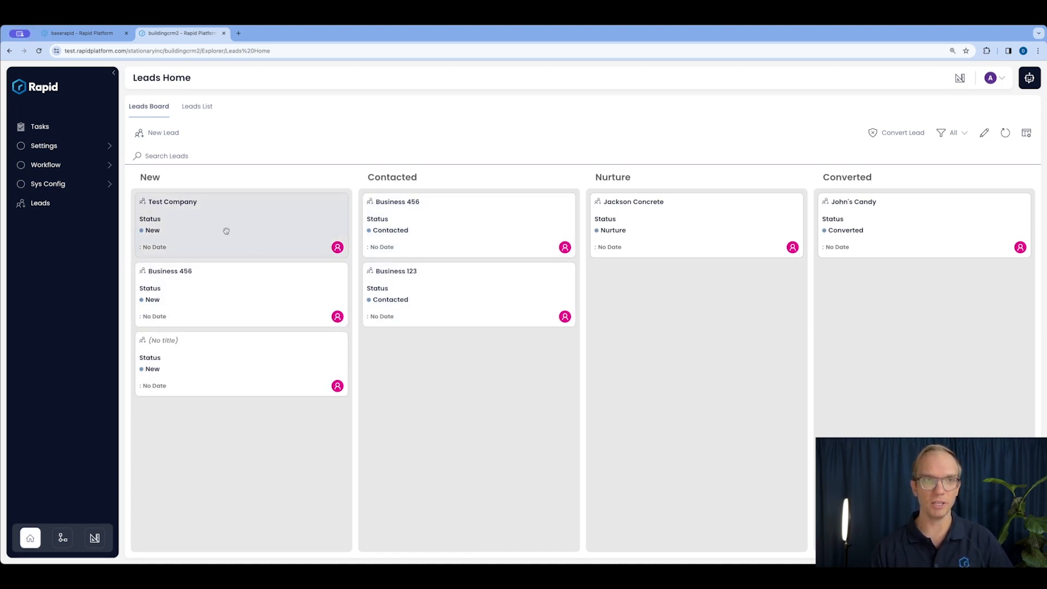
Try repositioning the Test Company card within the New column, and review the Contacted Business 456 lead's details and the Leads List.
{"action": "left_click_drag", "start_coordinate": [227, 229], "coordinate": [205, 338]}
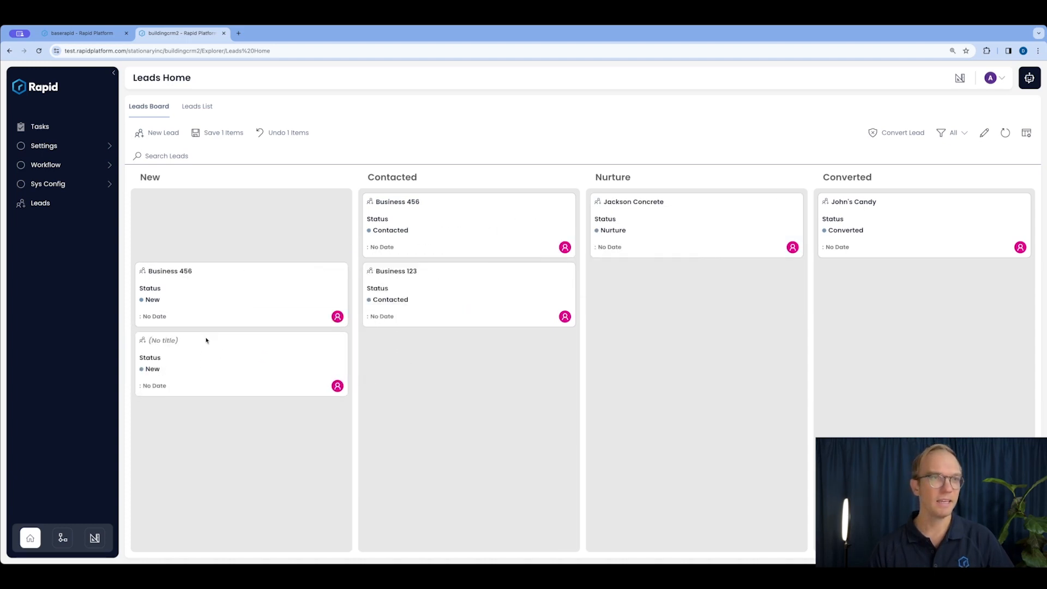
{"action": "left_click", "coordinate": [469, 221]}
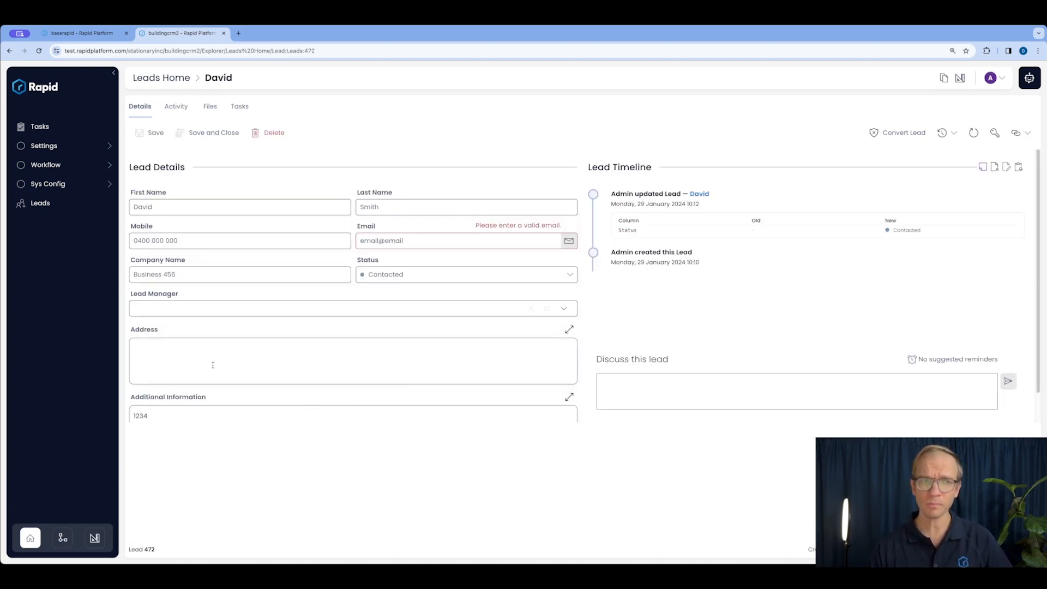
{"action": "left_click", "coordinate": [156, 78]}
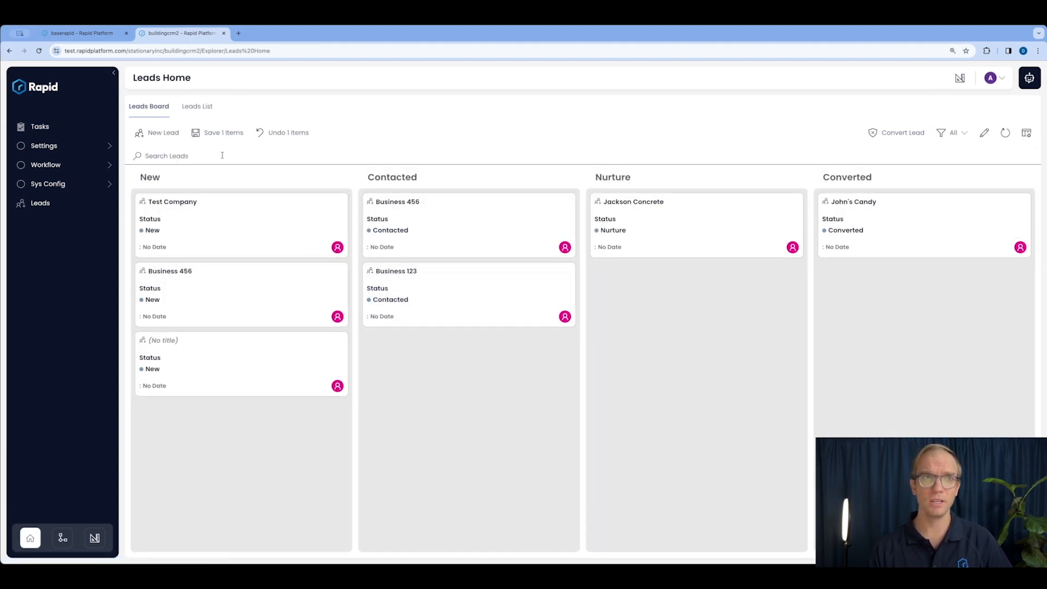
{"action": "left_click", "coordinate": [202, 109]}
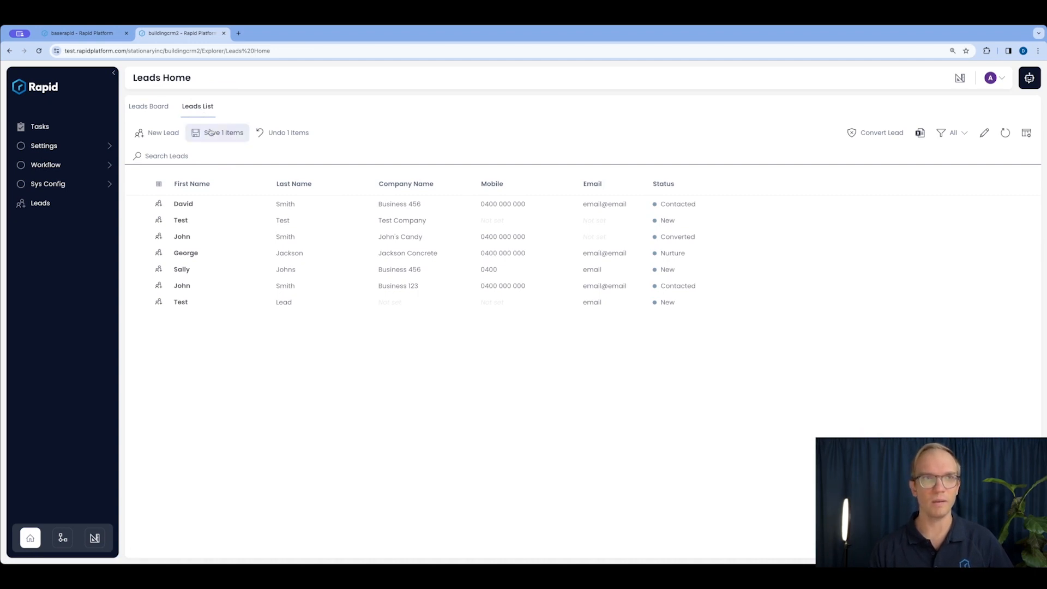
{"action": "left_click", "coordinate": [146, 107]}
Move the New column's Business 456 lead to Nurture and save, and return it to New with another save.
{"action": "left_click_drag", "start_coordinate": [205, 281], "coordinate": [635, 292]}
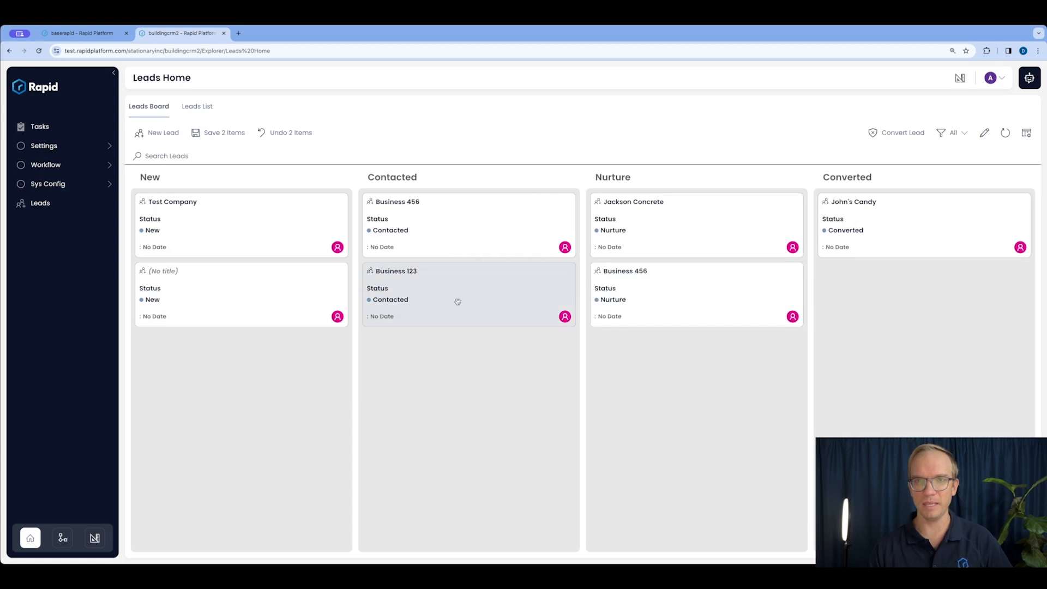
{"action": "left_click", "coordinate": [223, 137]}
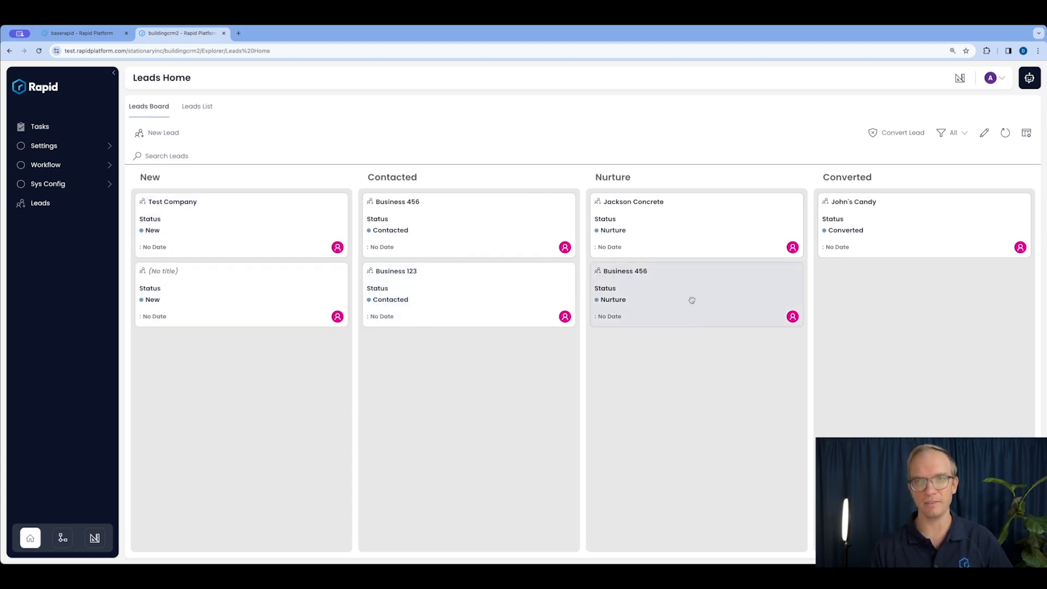
{"action": "left_click_drag", "start_coordinate": [692, 299], "coordinate": [200, 218]}
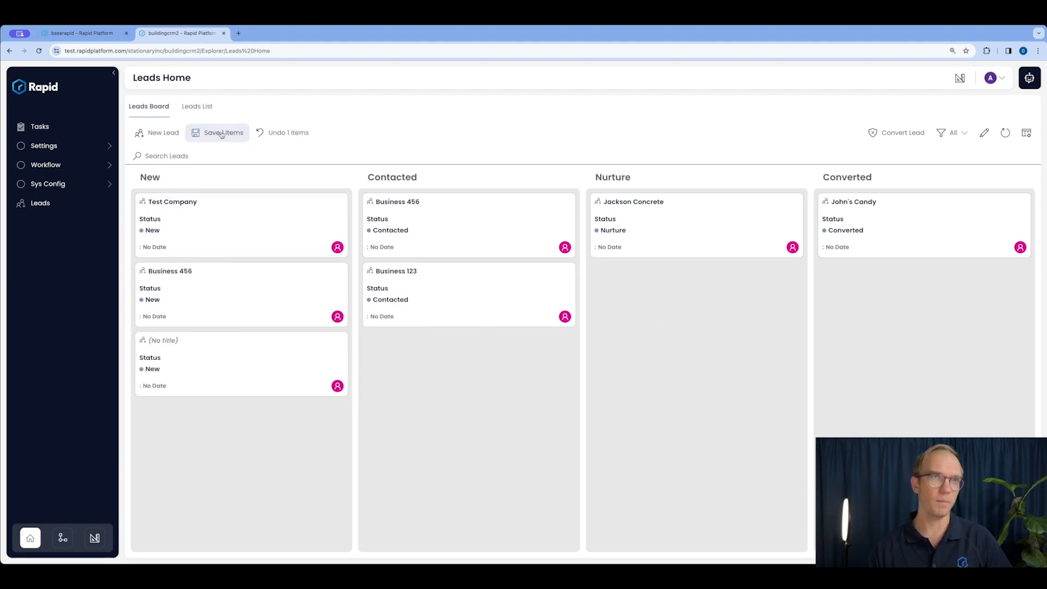
{"action": "left_click", "coordinate": [222, 134]}
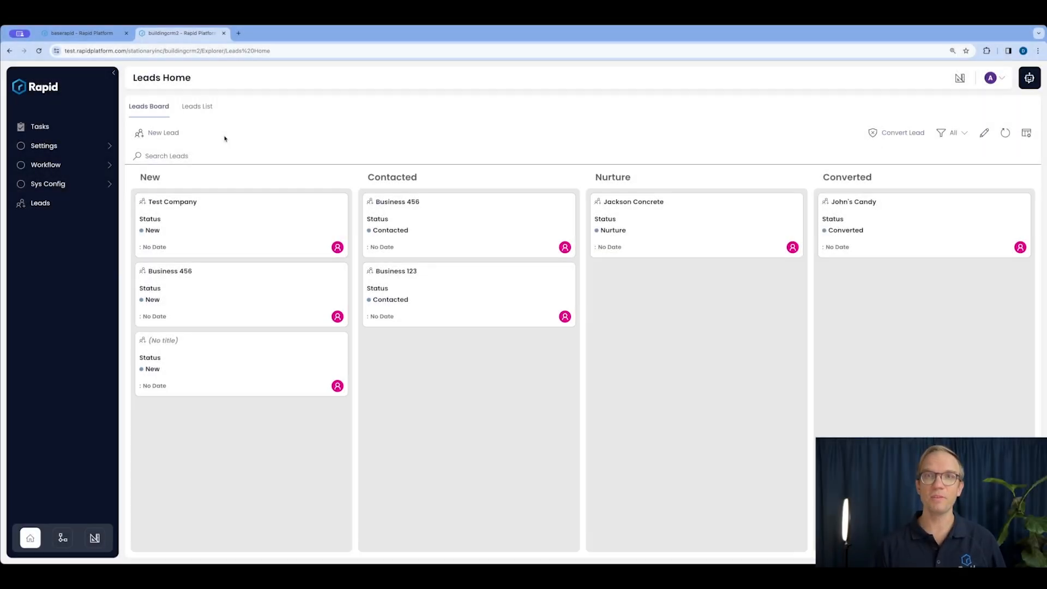